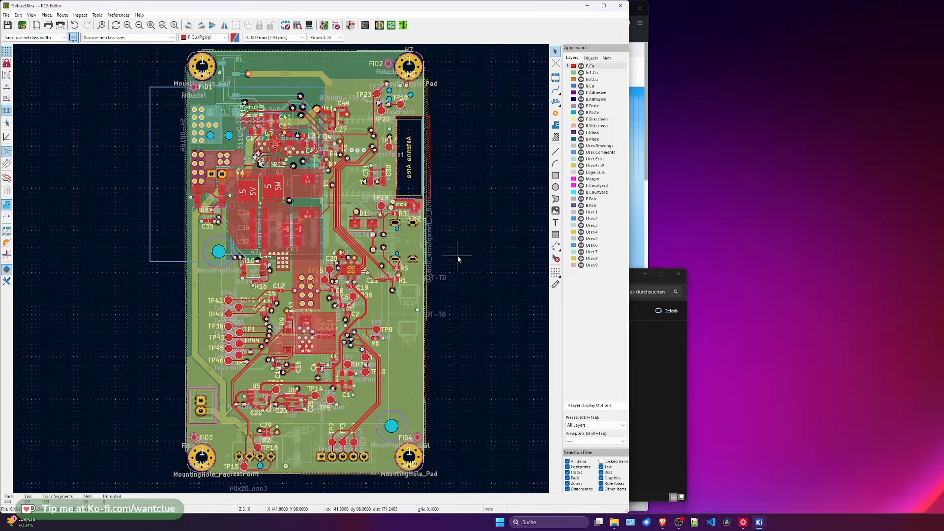
Step: Examine the bitaxeUltra board in the layout and as a rotatable 3D model, and close the 3D view
scroll(282, 268, "down", 2)
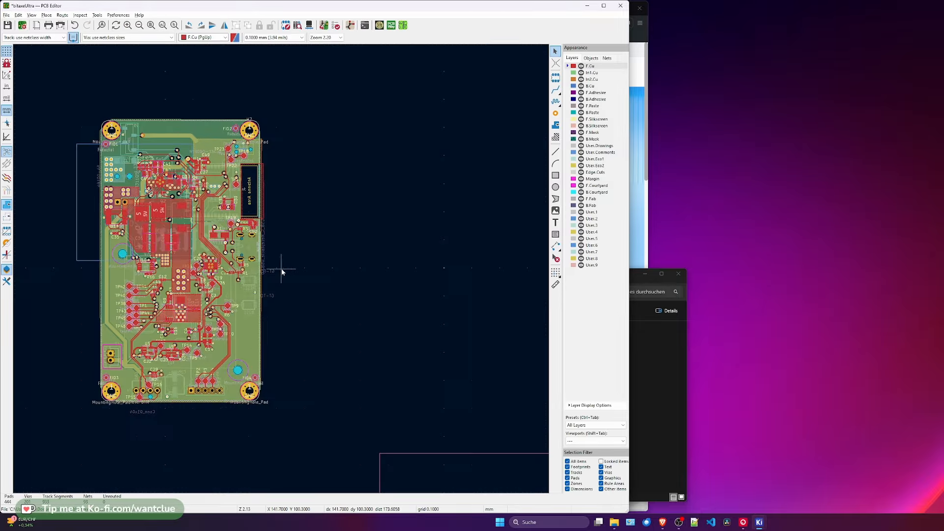
scroll(239, 277, "up", 2)
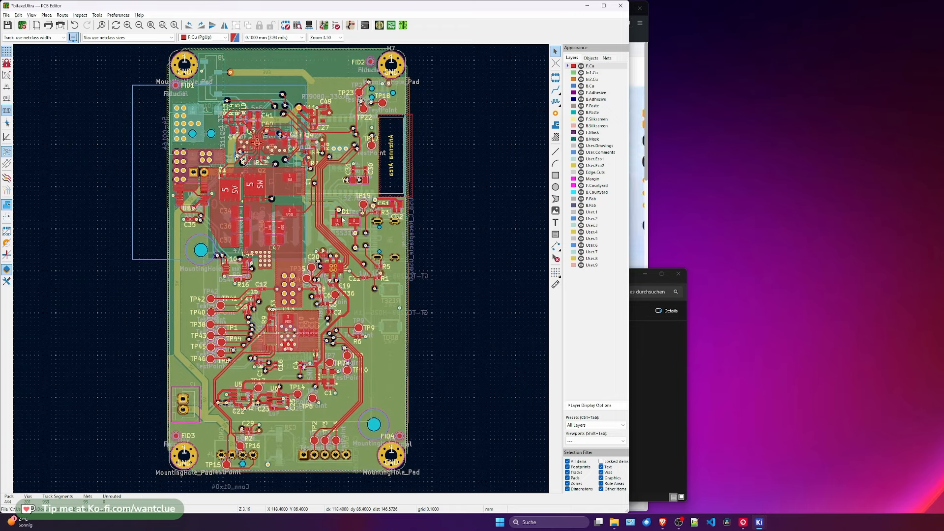
key("alt+3")
left_click_drag(314, 231, 335, 228)
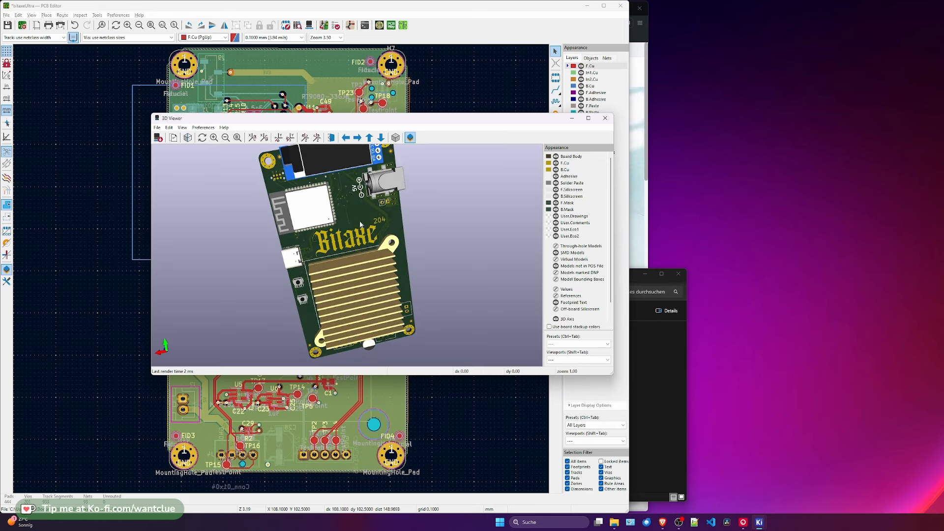
left_click_drag(388, 181, 403, 226)
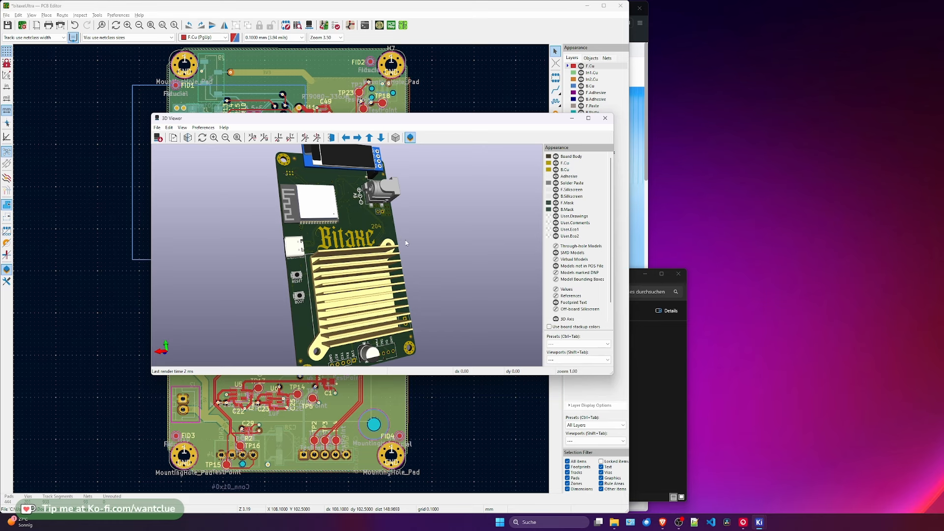
scroll(371, 236, "down", 1)
left_click_drag(371, 238, 402, 220)
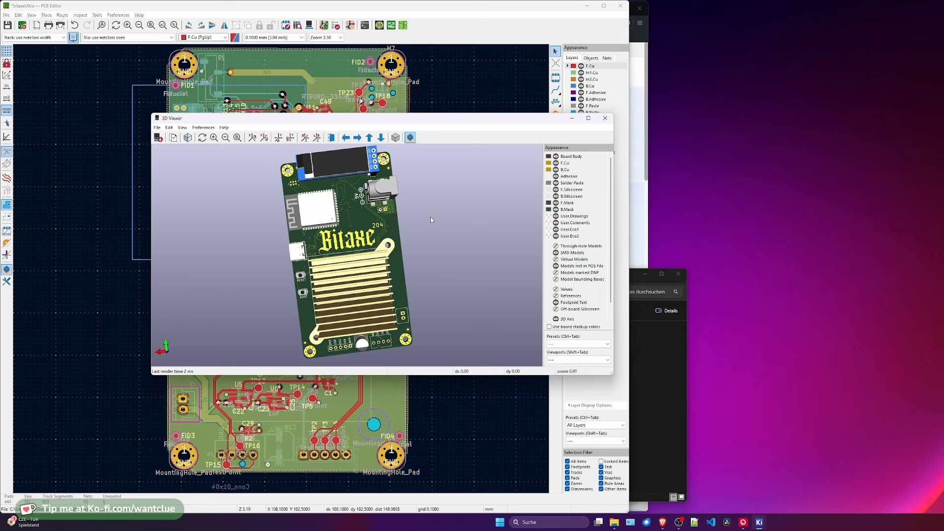
left_click(605, 118)
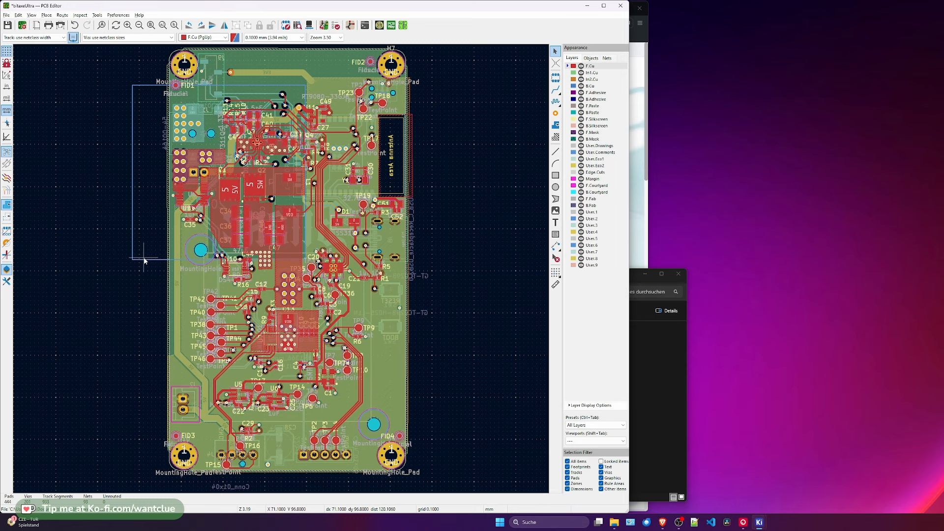
Step: Plot the board's Gerber files into the Manufacturing Files/gerbers/ directory with the existing layer selection
left_click(7, 15)
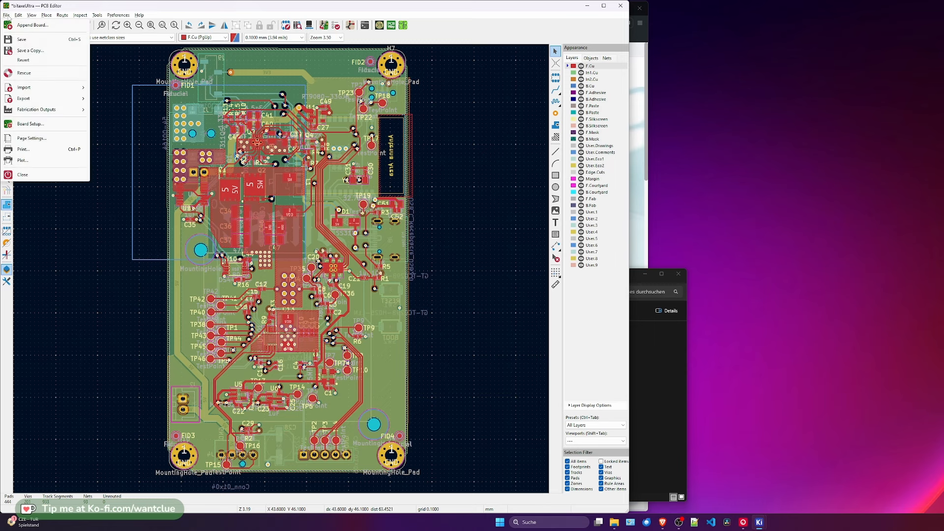
mouse_move(39, 112)
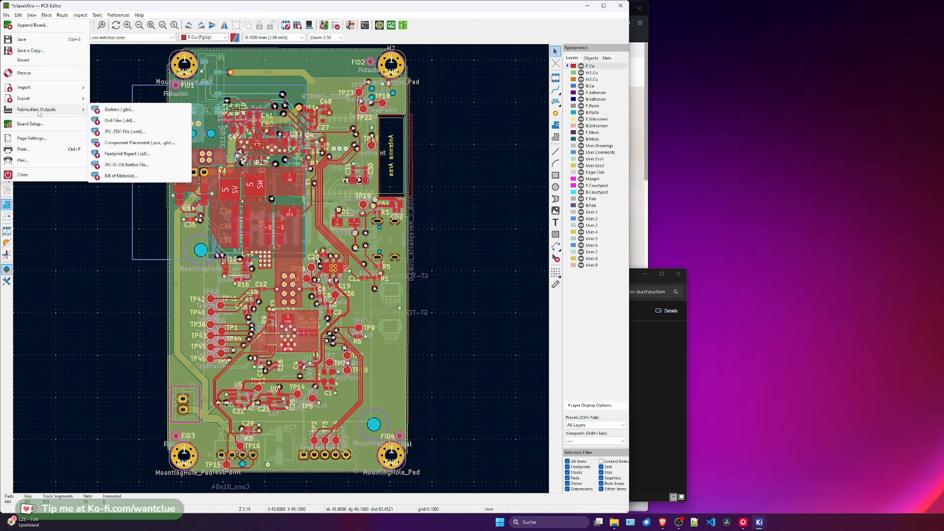
left_click(119, 110)
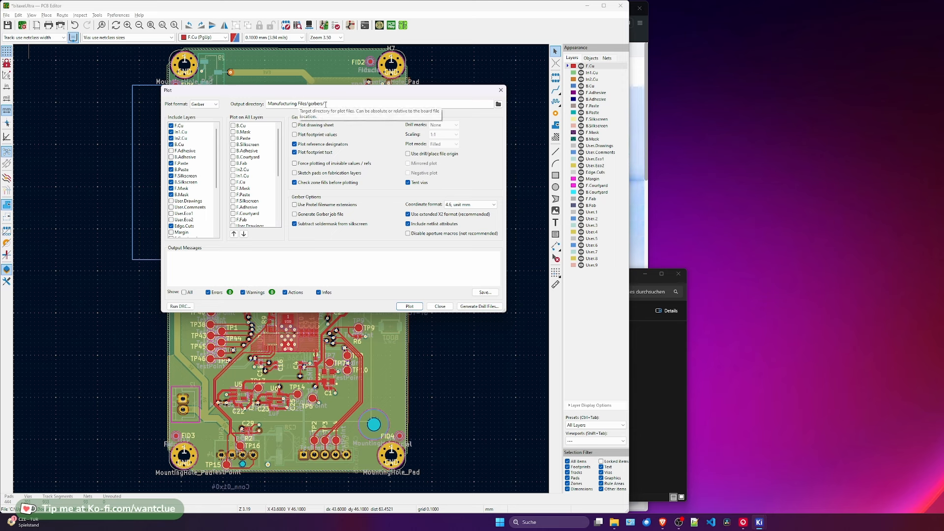
left_click(409, 306)
Step: Switch to File Explorer and open the gerbers folder inside bitaxe's Manufacturing Files to check the plotted files
left_click(656, 380)
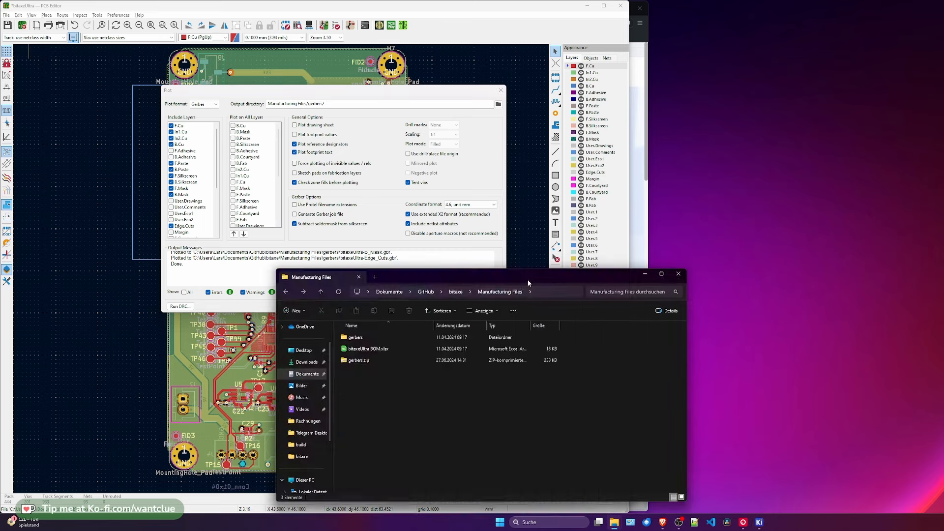
left_click_drag(526, 279, 508, 225)
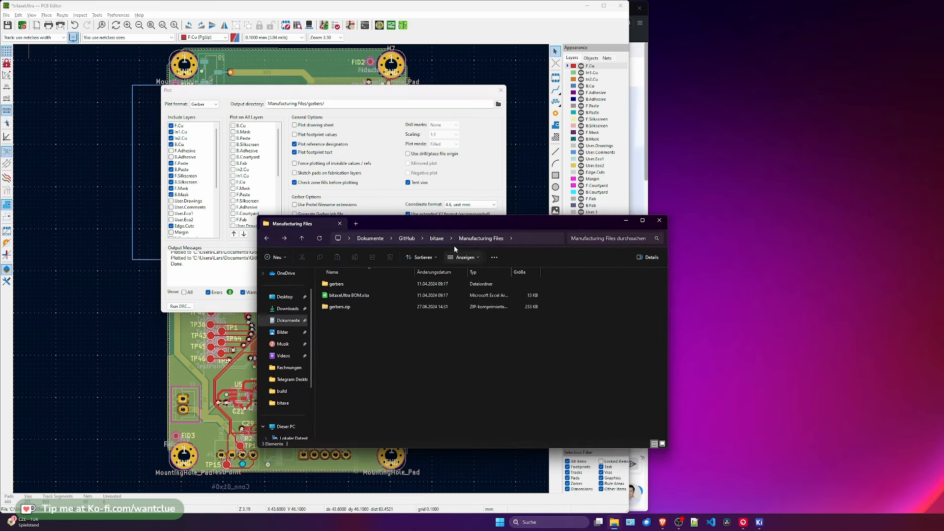
left_click(438, 239)
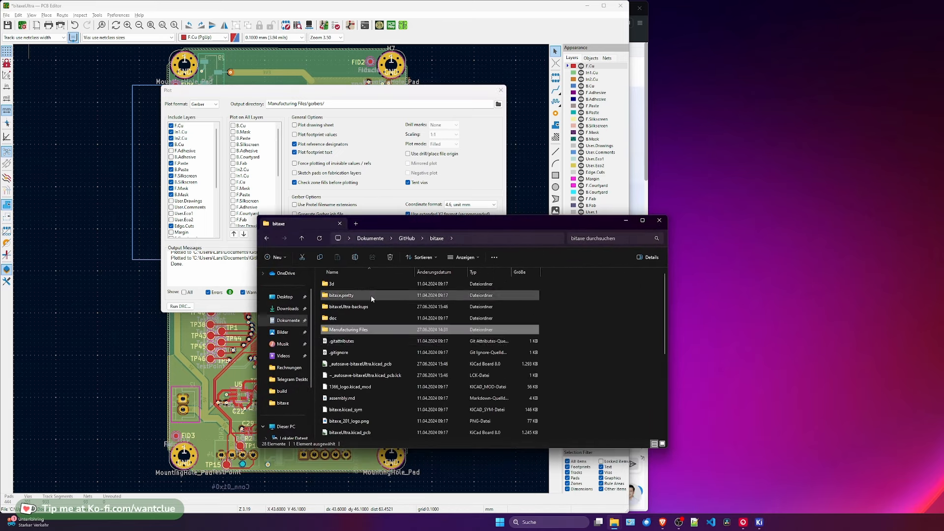
double_click(358, 330)
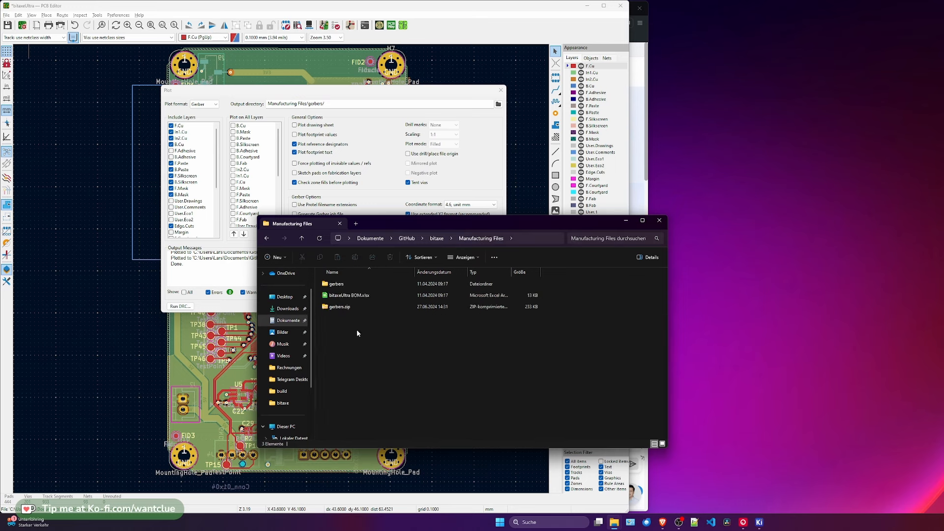
left_click(331, 286)
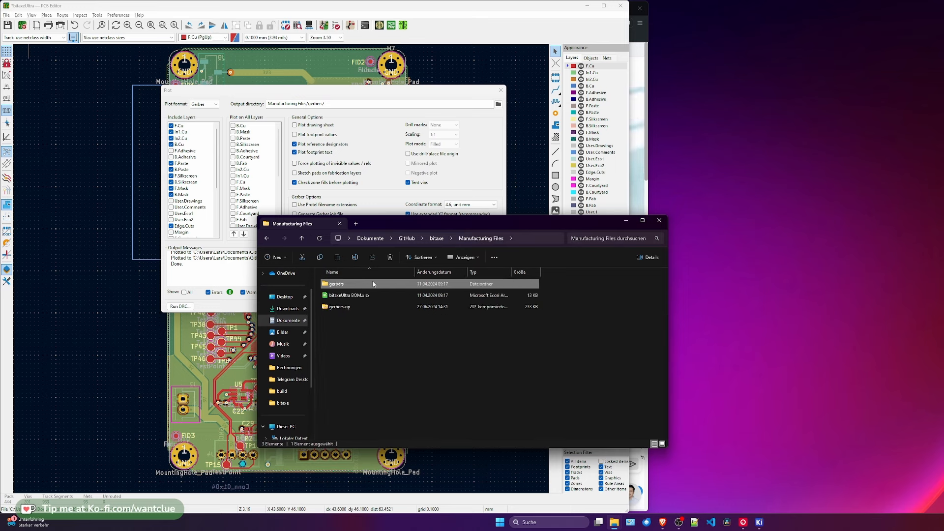
mouse_move(378, 286)
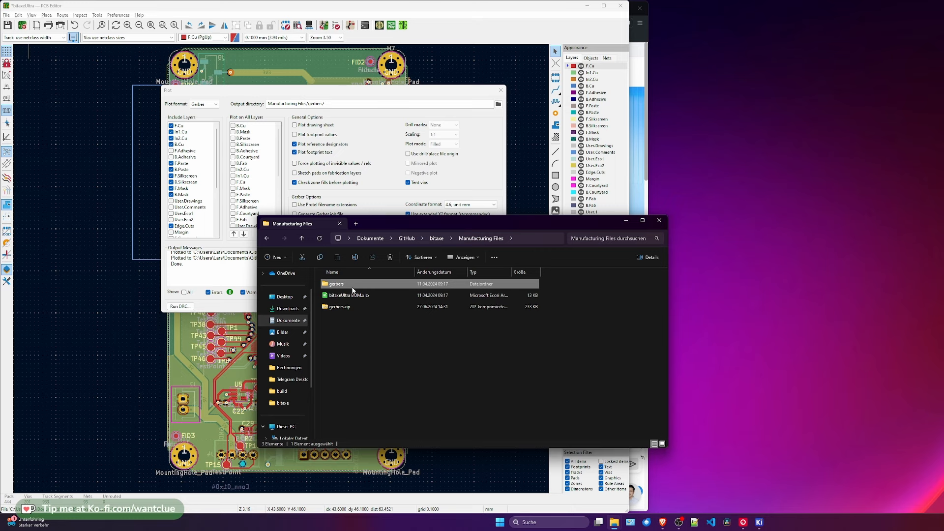
double_click(378, 284)
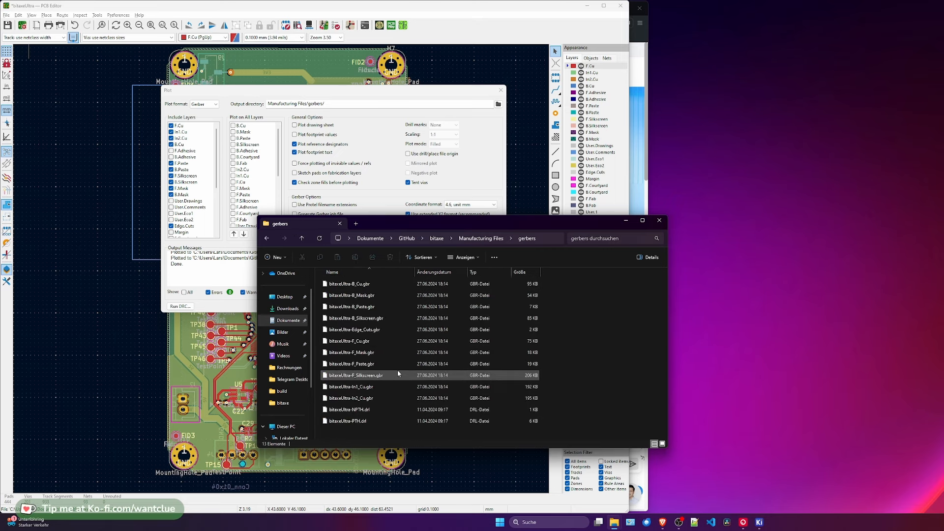
Step: Return to Manufacturing Files, try to compress the gerbers folder into a ZIP file, and select gerbers.zip
key("alt+Up")
right_click(338, 285)
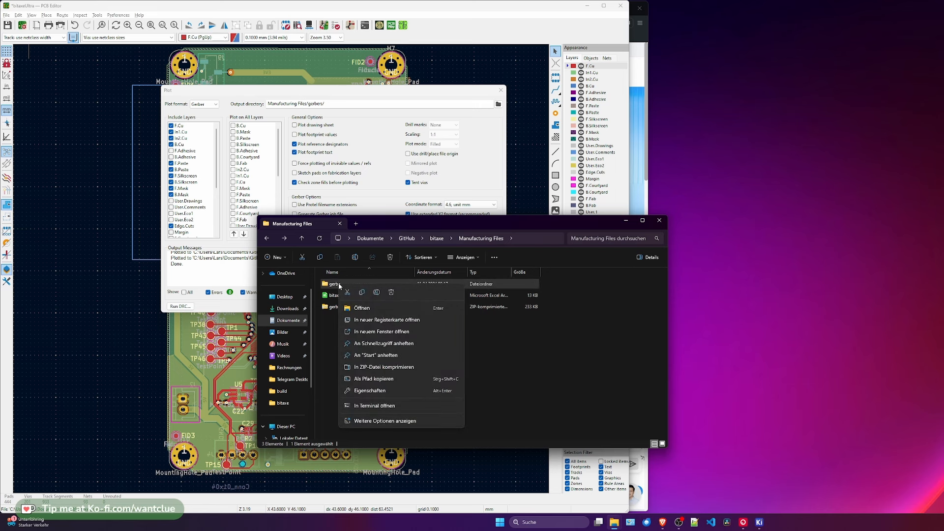
left_click(412, 370)
left_click(344, 306)
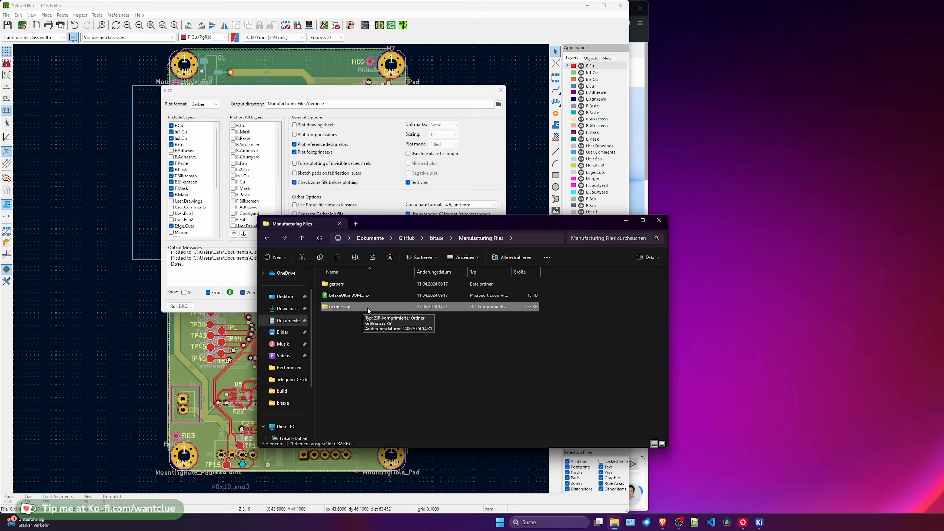
Step: Switch to the JLCPCB website in the browser and upload the zipped Gerber file for an instant quote
left_click(663, 523)
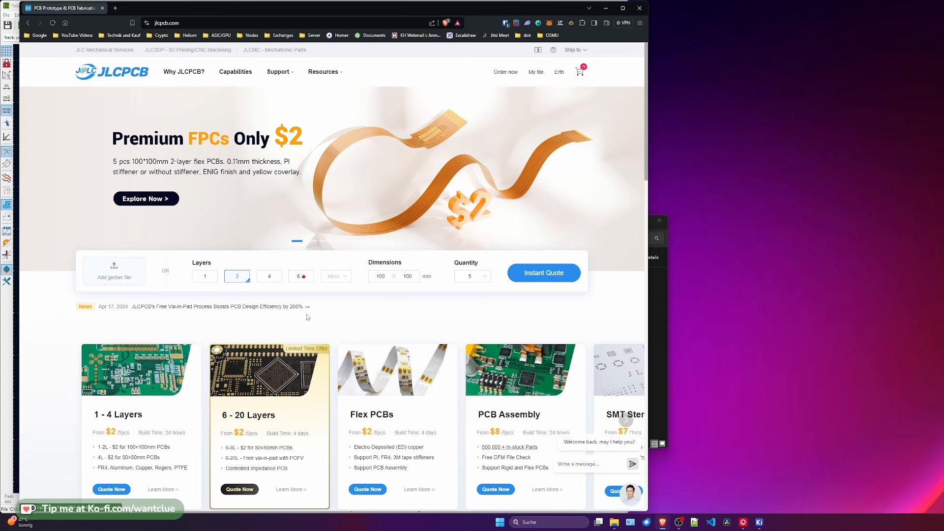
left_click(126, 279)
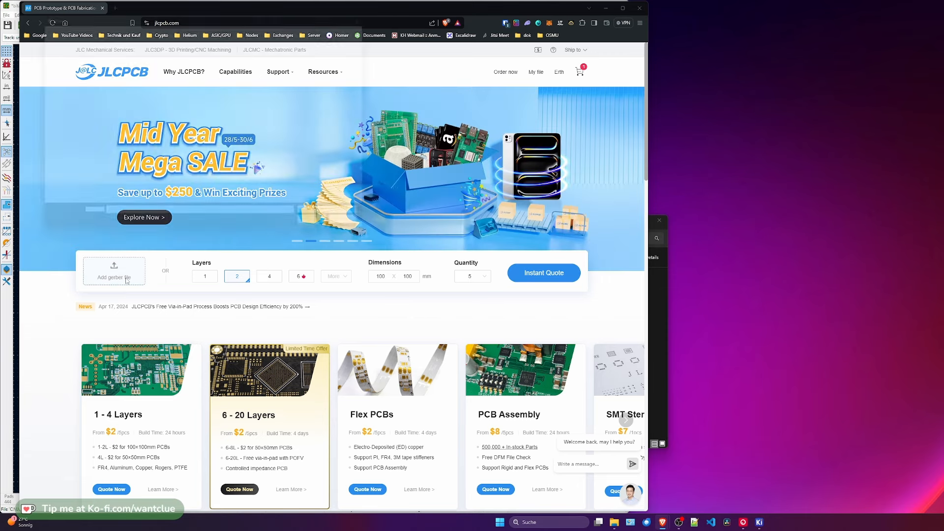
double_click(108, 74)
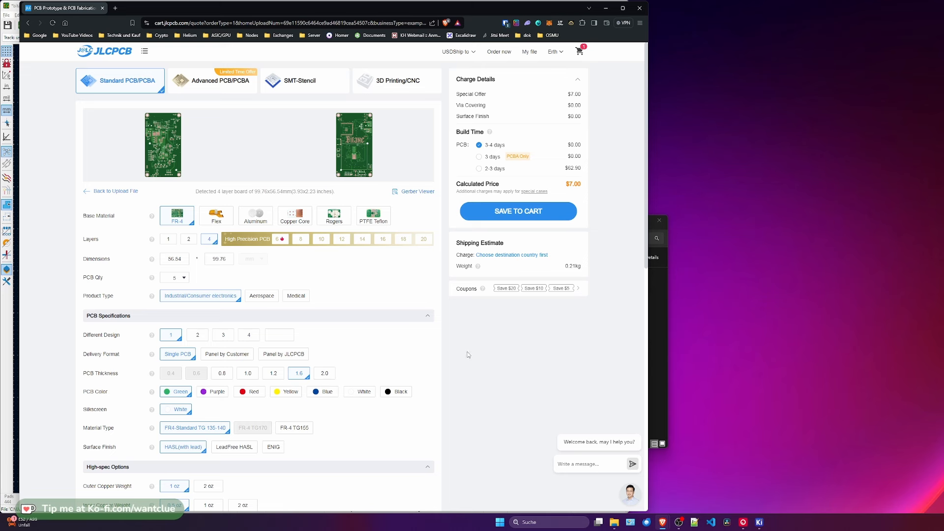
Step: Preview the board in yellow, blue and white, and set the PCB color to Black
left_click(287, 391)
left_click(323, 392)
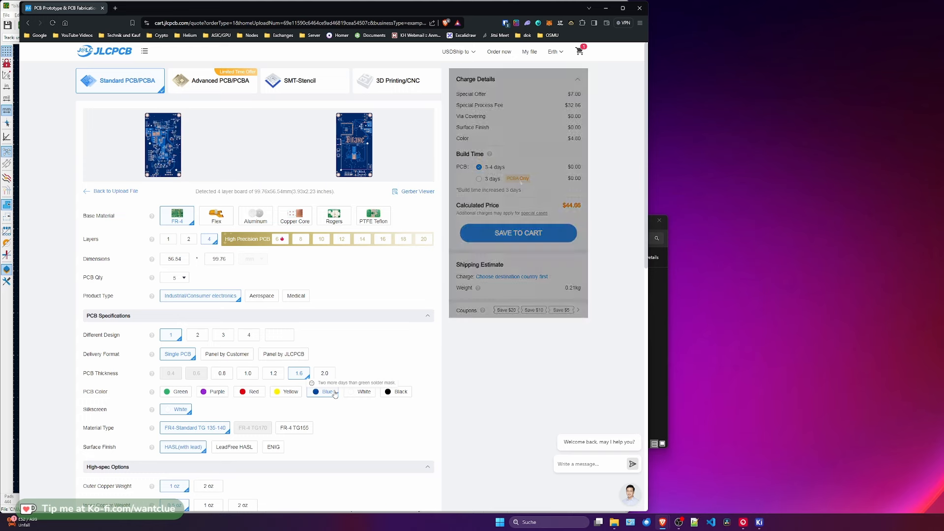
left_click(362, 391)
left_click(386, 392)
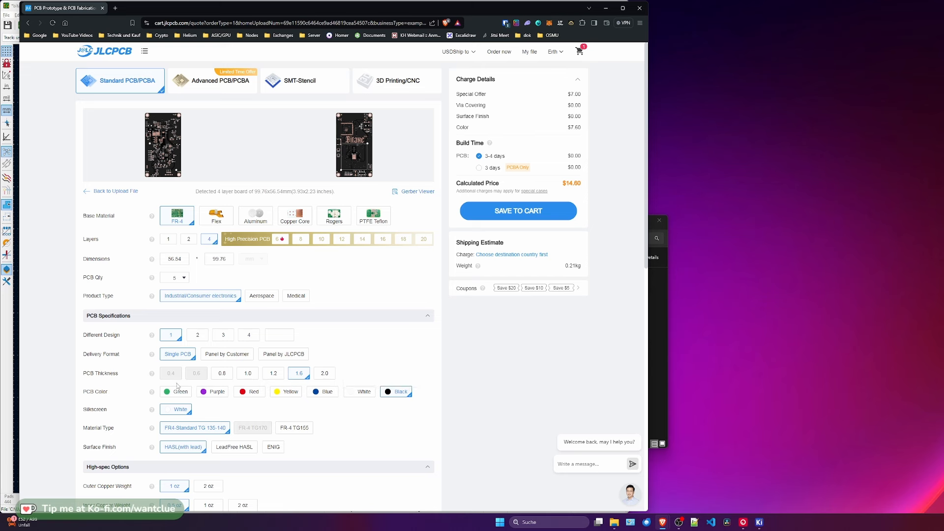
Step: Open the Gerber Viewer for the uploaded board in a separate tab and return to the quote page
mouse_move(346, 158)
left_click(417, 191)
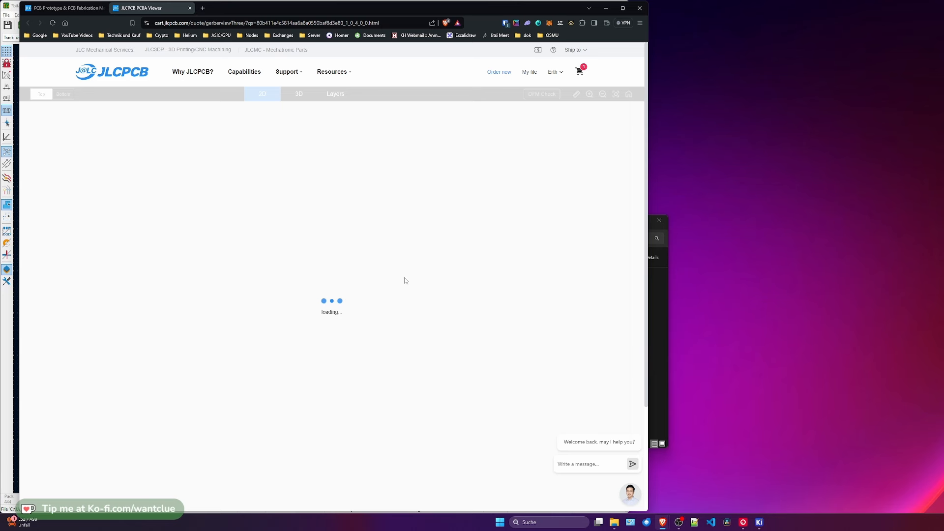
left_click(65, 8)
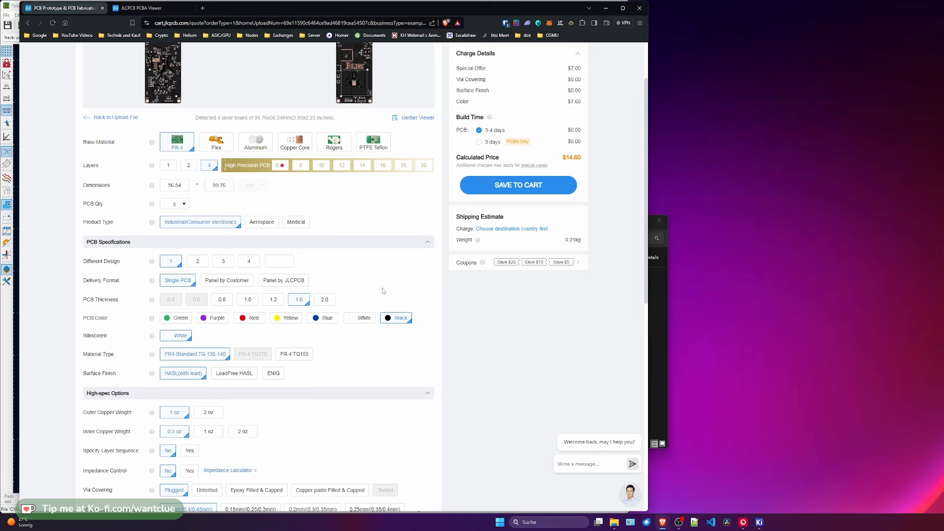
Step: Review the remaining PCB specifications and add a stencil to be ordered together with the PCB
scroll(383, 291, "down", 3)
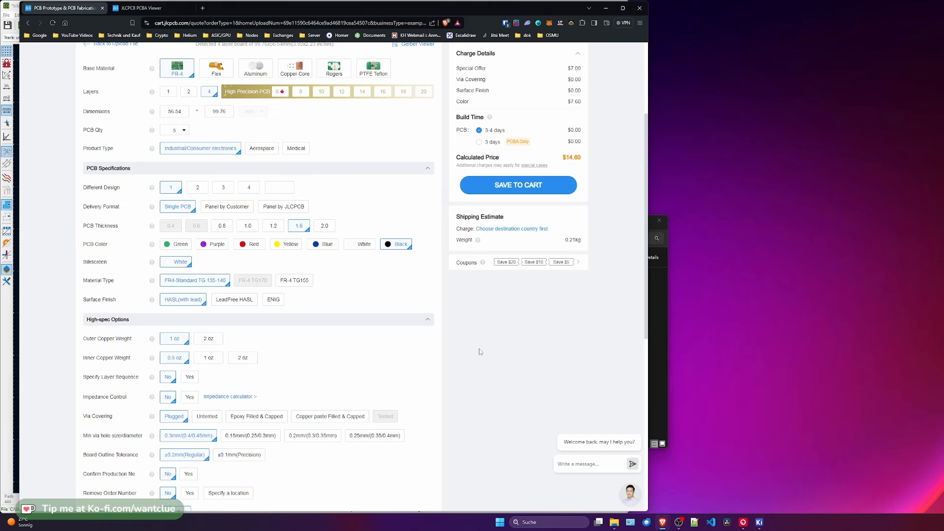
scroll(470, 347, "down", 2)
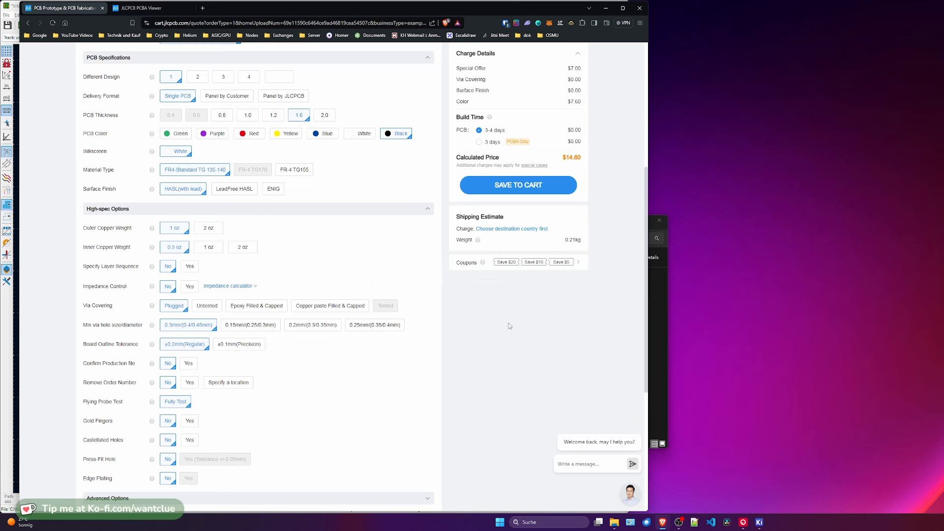
scroll(462, 358, "down", 3)
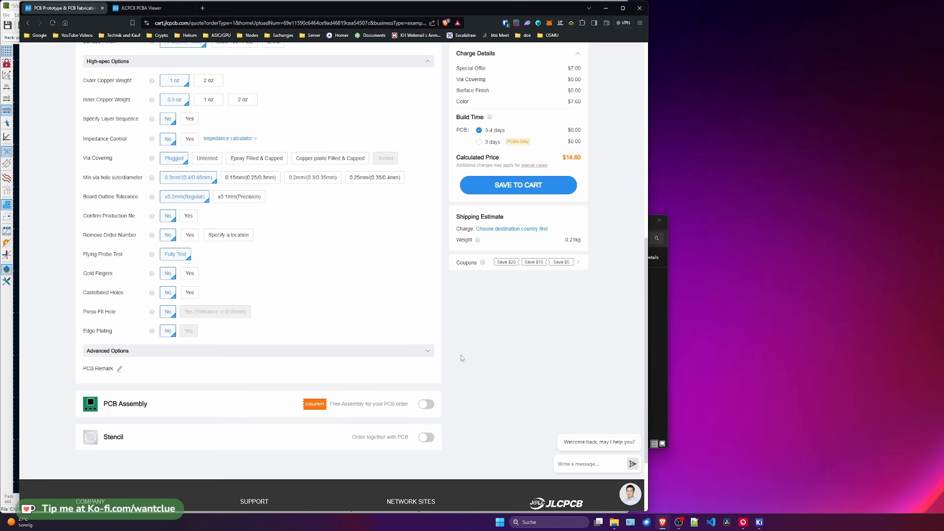
left_click(426, 437)
scroll(274, 440, "down", 2)
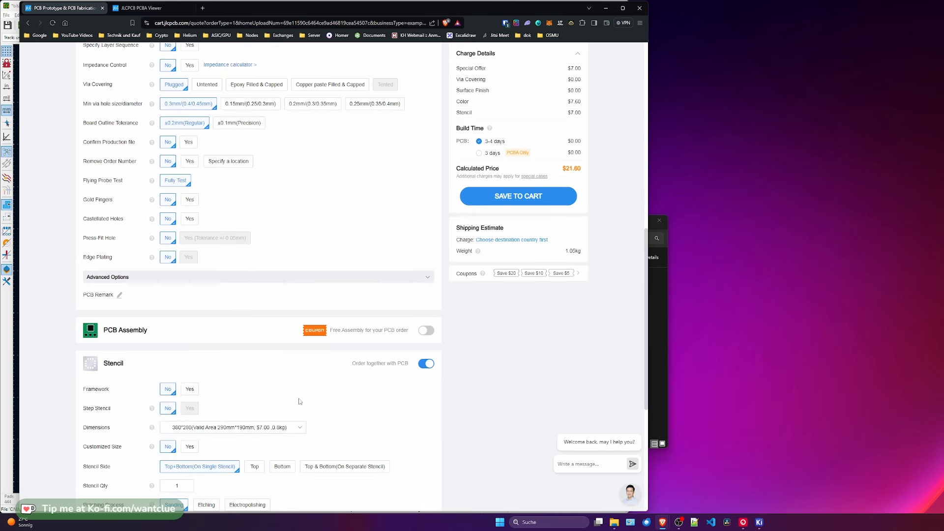
scroll(300, 402, "down", 3)
scroll(363, 381, "down", 3)
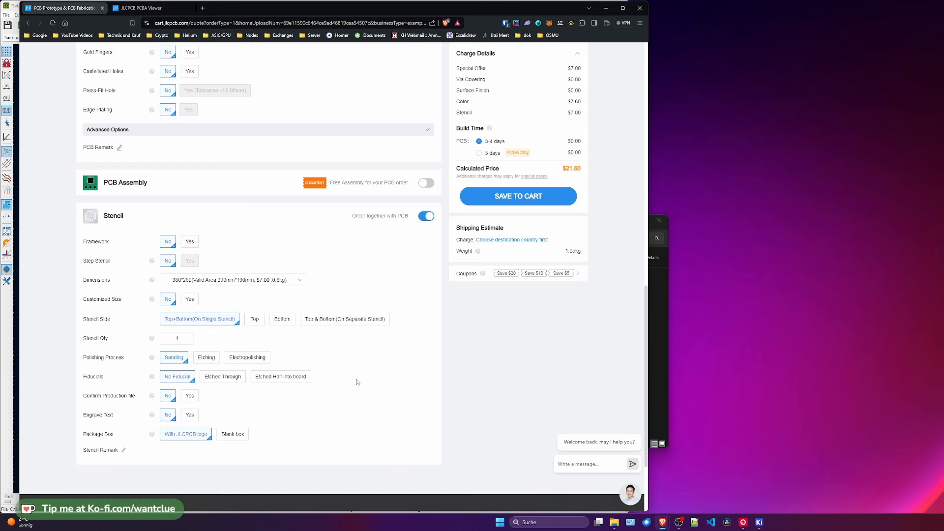
Step: Try the Top & Bottom (On Separate Stencil) option and set the stencil side back to Top+Bottom (On Single Stencil)
double_click(177, 338)
left_click(342, 376)
left_click(353, 321)
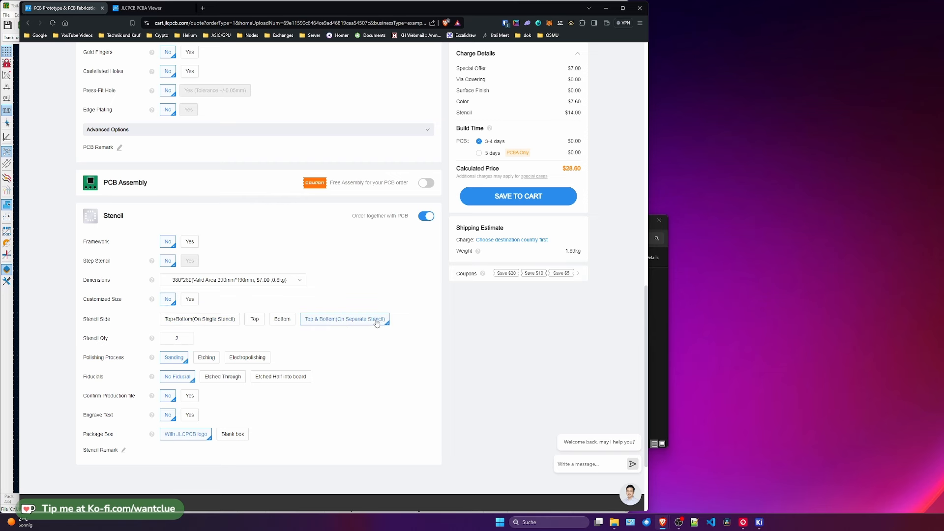
left_click(200, 319)
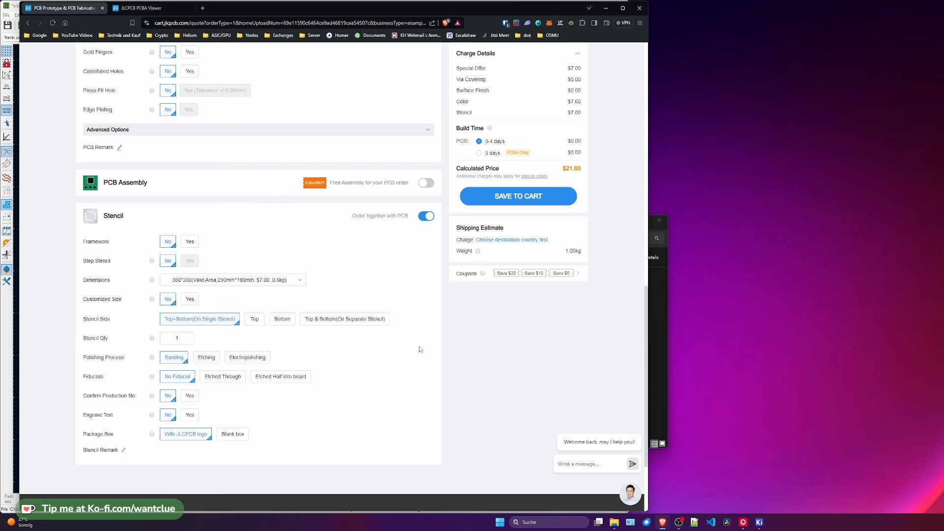
key("alt+Tab")
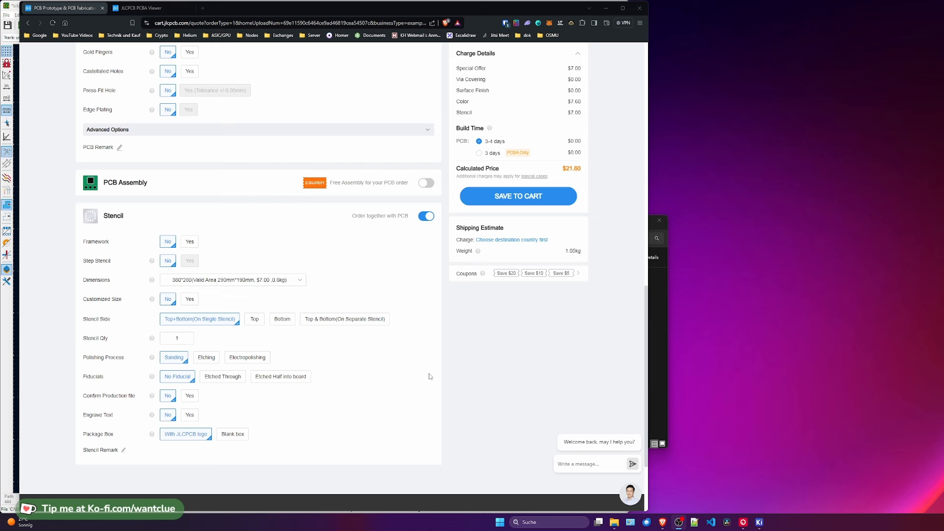
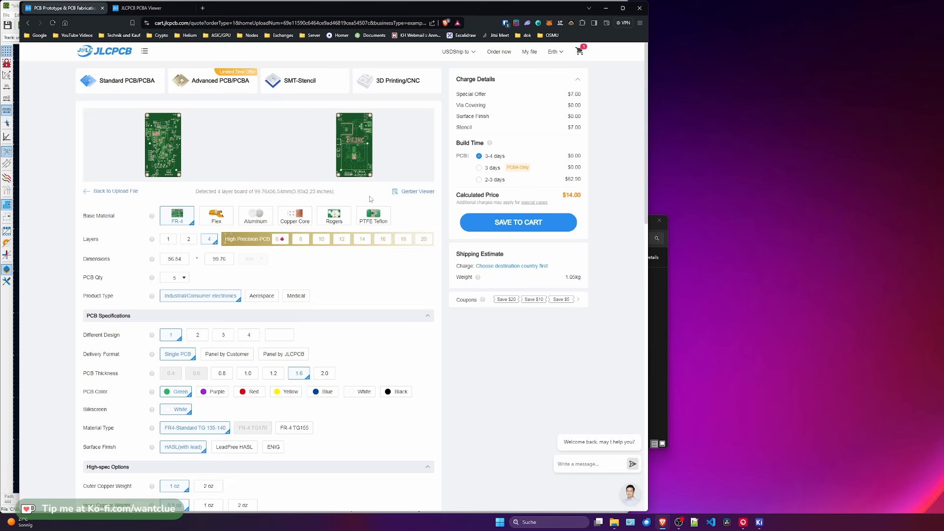
Step: Examine the top side of the board in 2D in the opened JLCPCB Gerber viewer
left_click(123, 10)
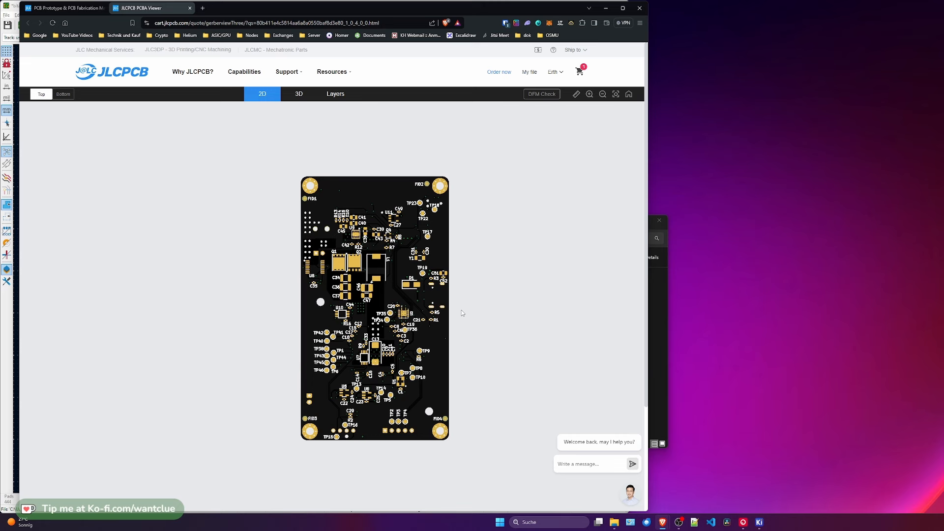
scroll(450, 310, "up", 2)
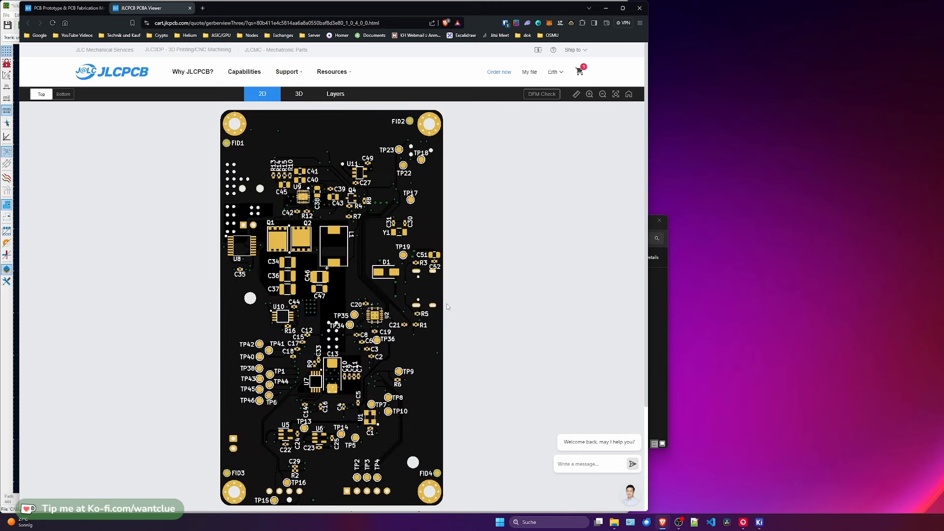
scroll(447, 303, "down", 2)
scroll(417, 313, "up", 2)
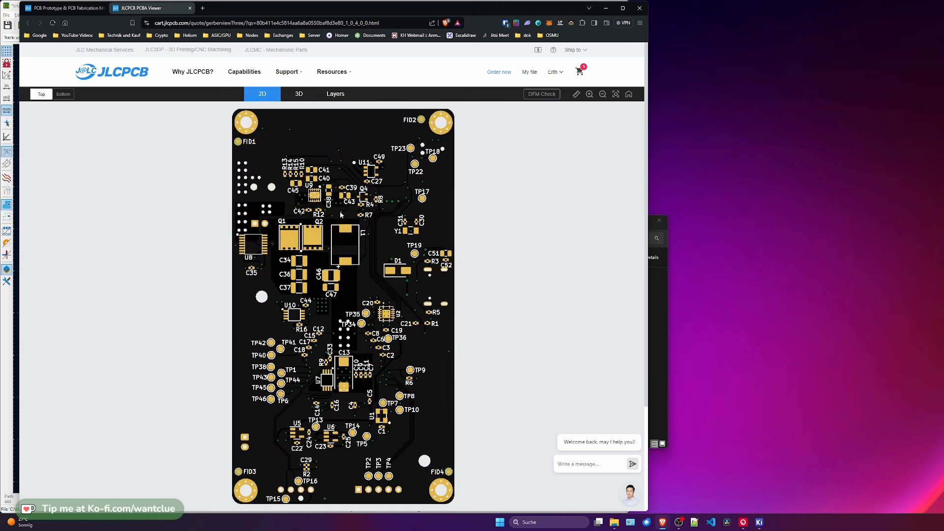
scroll(341, 212, "down", 2)
Step: Examine the board's bottom side in 2D, rotate the board in 3D, and close the Gerber viewer
left_click(63, 94)
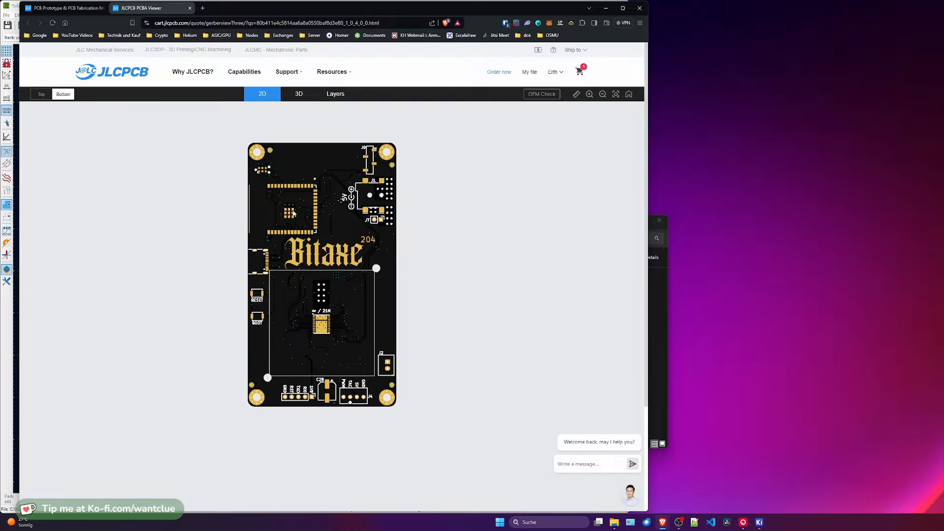
left_click(299, 94)
left_click_drag(306, 117, 281, 217)
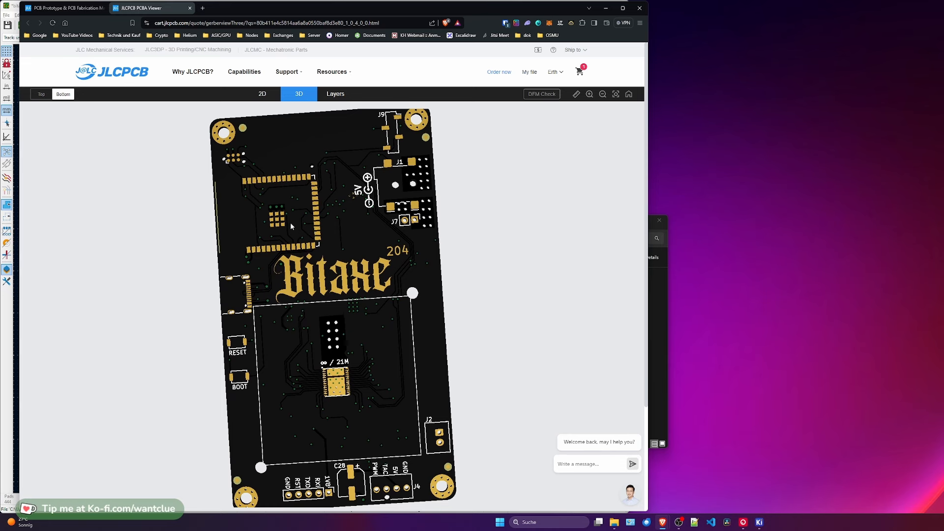
left_click(190, 8)
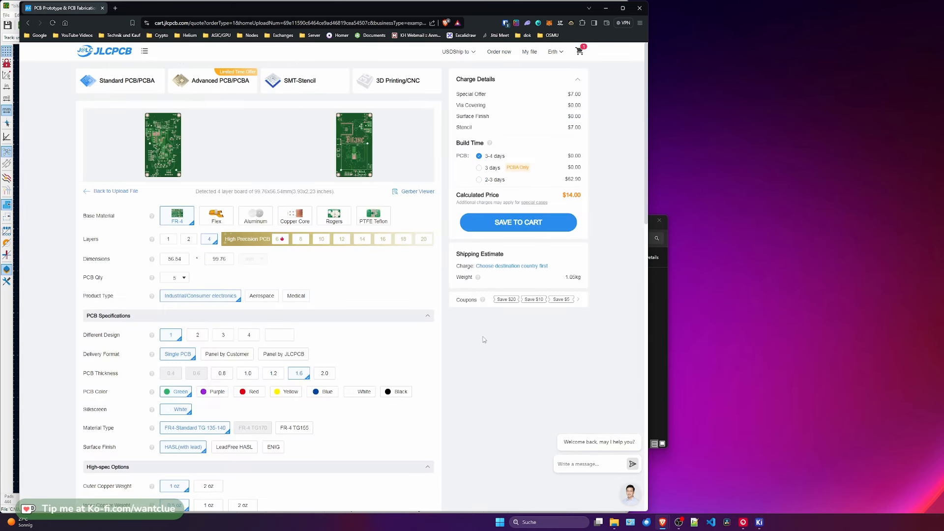